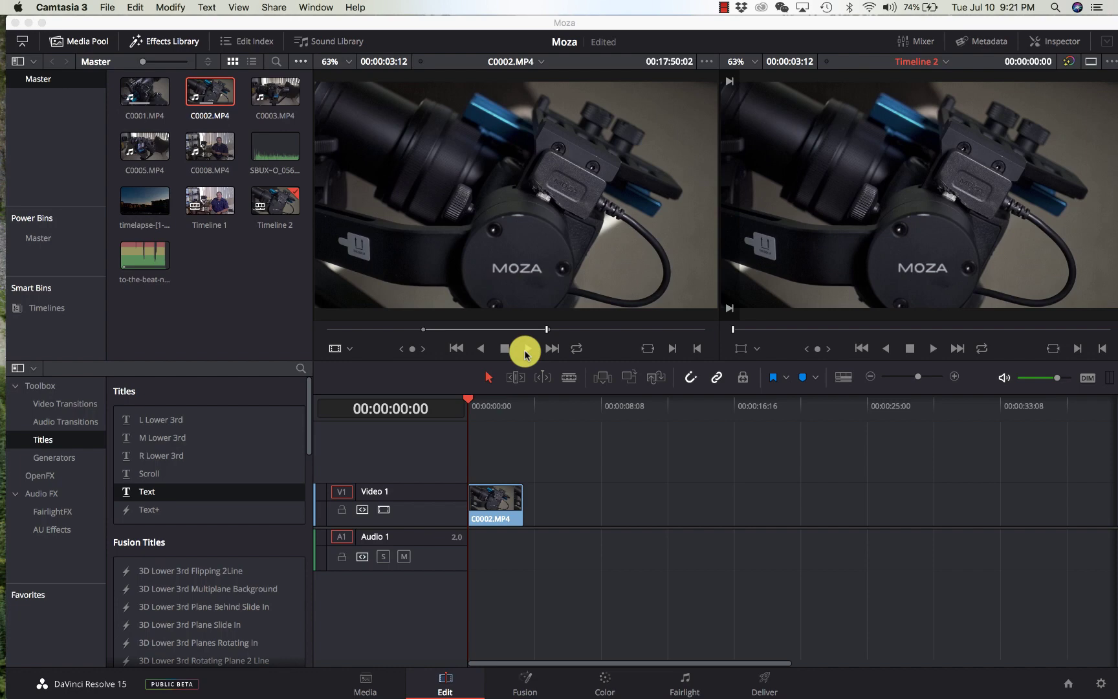
click(624, 489)
key(space)
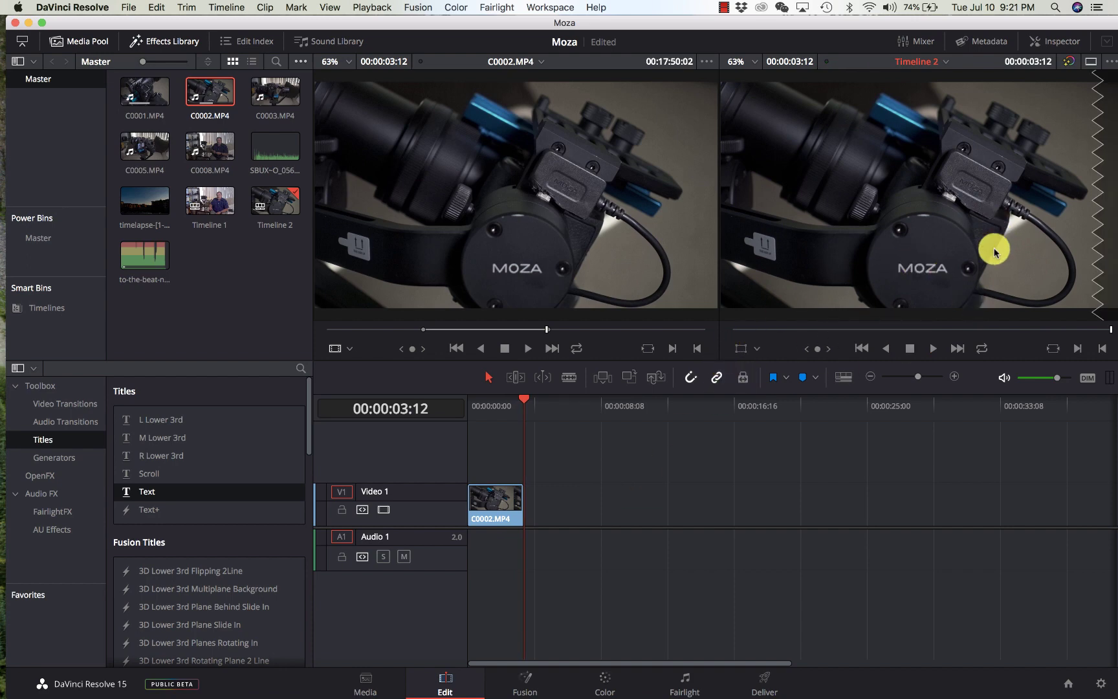
key(space)
drag(754, 328, 728, 325)
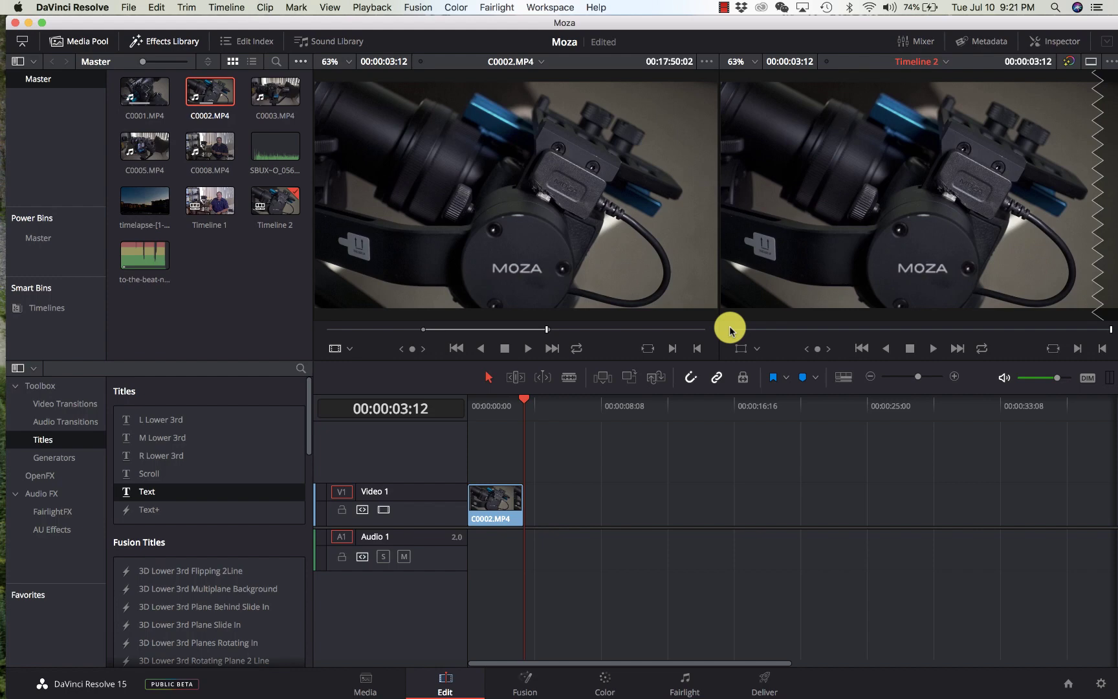
click(476, 406)
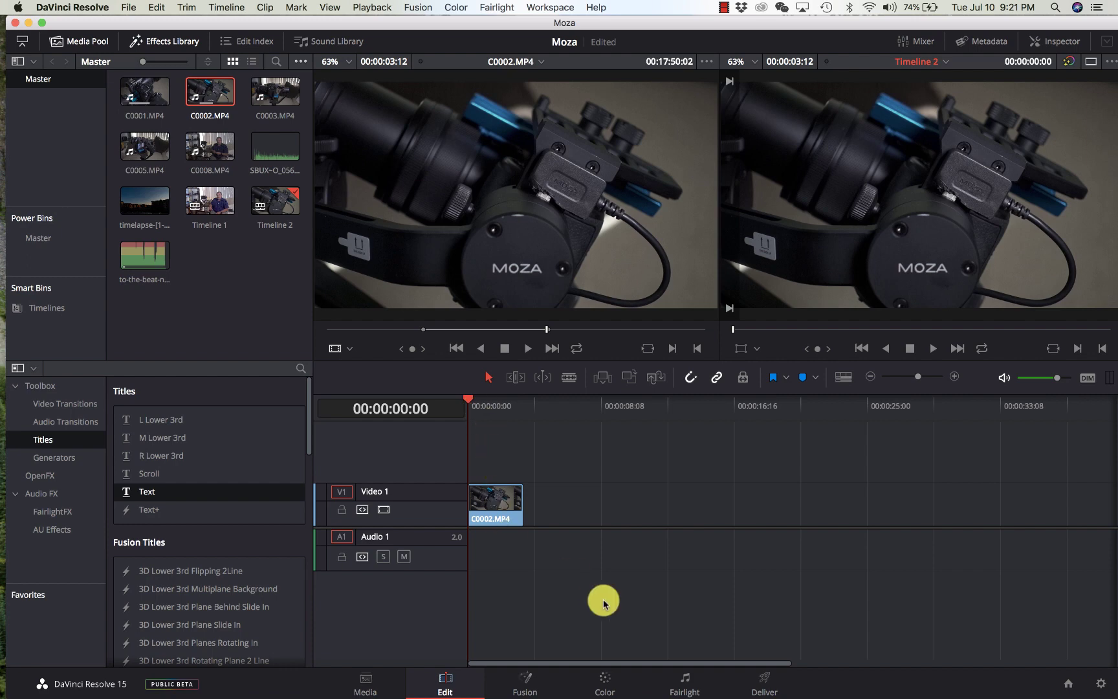
Step: On the Color page, add ResolveFX Lens Blur to node 01, softening the clip at Blur Size 4.00
click(606, 684)
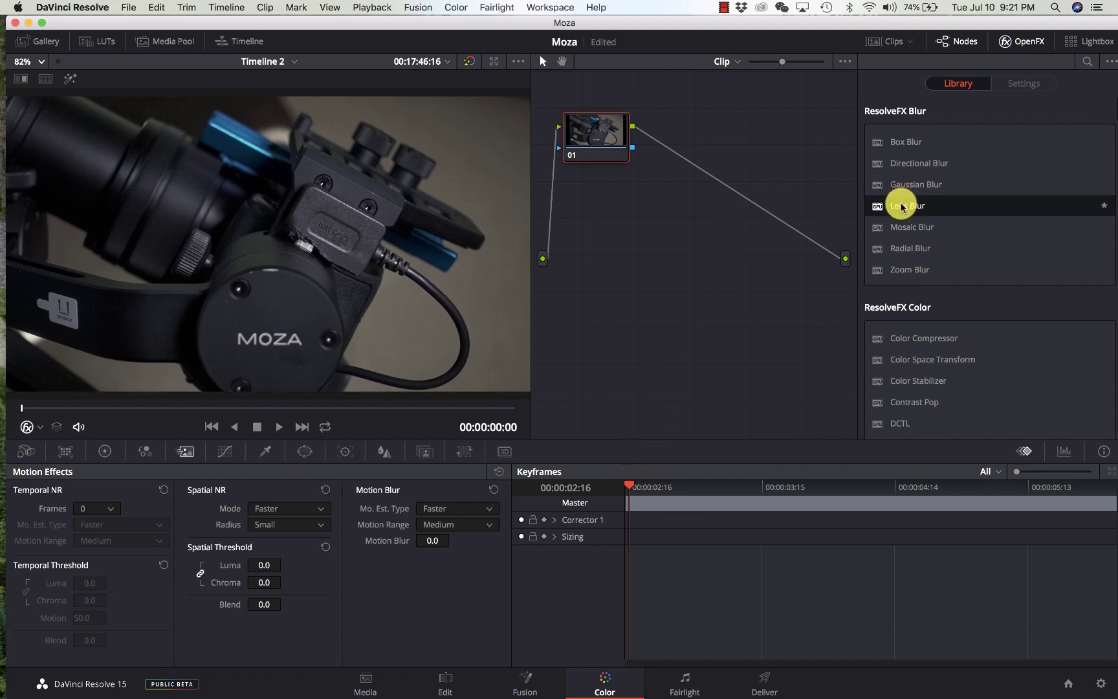
drag(903, 207, 596, 133)
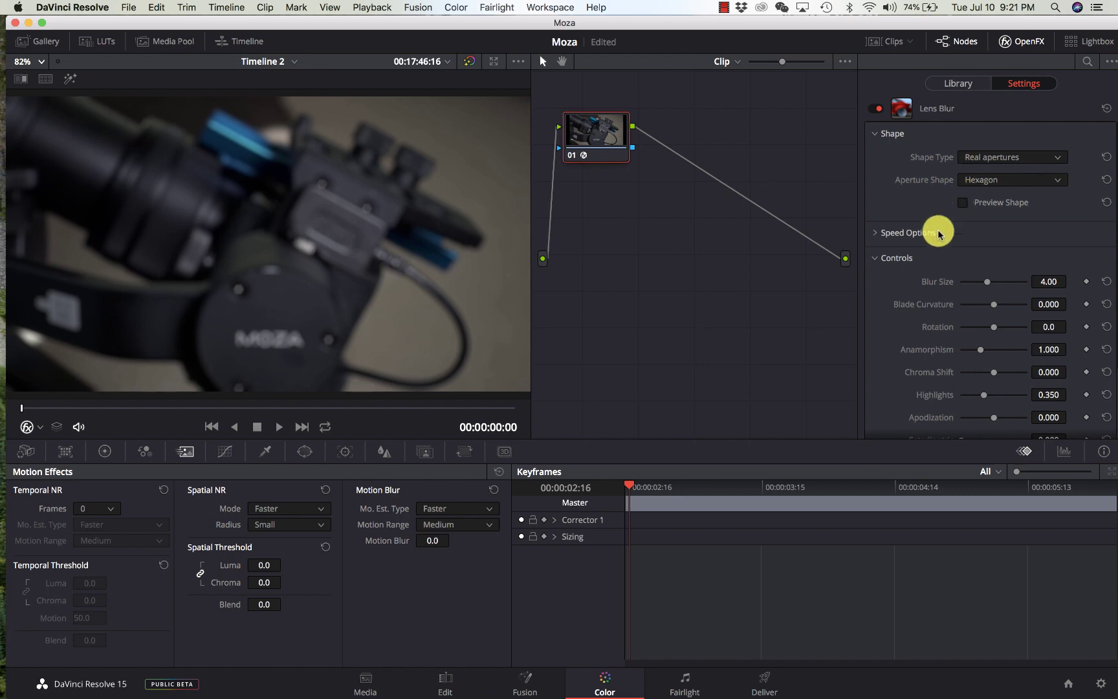
Step: Try the Creative shape type in Lens Blur Settings and browse its aperture shapes
scroll(938, 233, down, 3)
scroll(939, 232, up, 3)
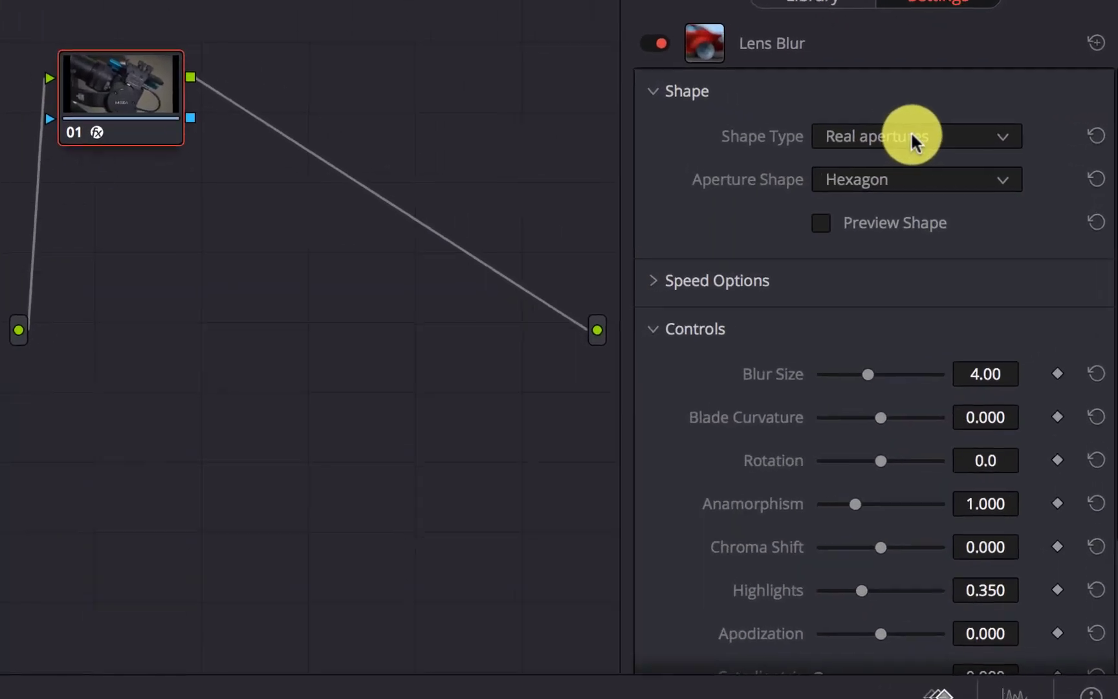
click(912, 137)
click(907, 195)
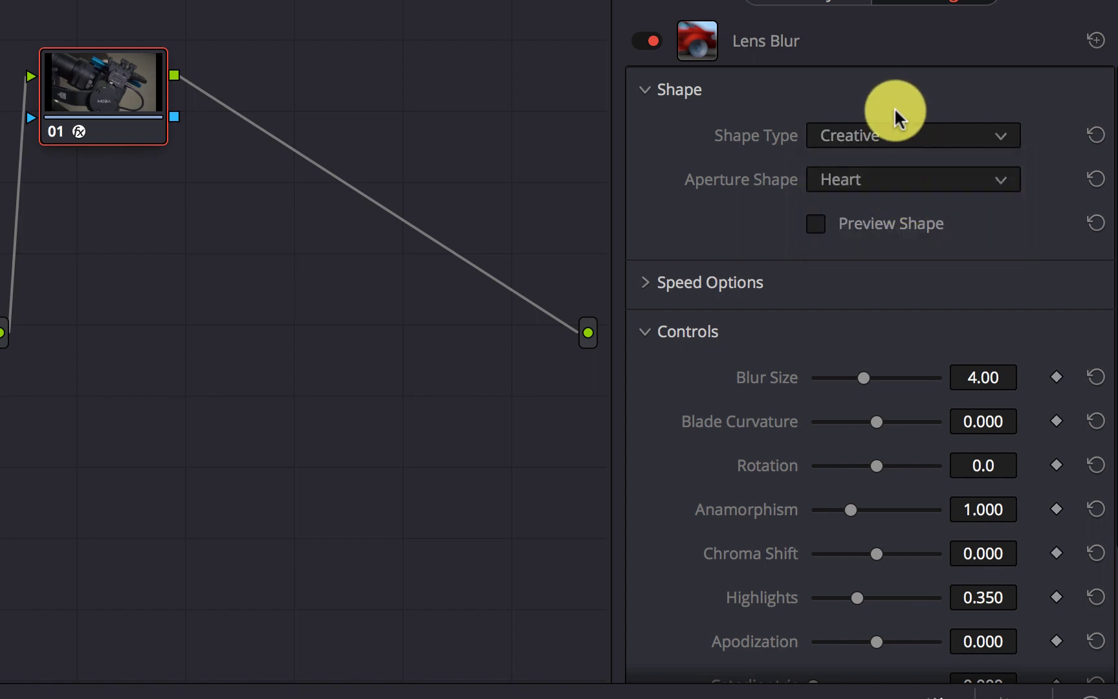
click(896, 132)
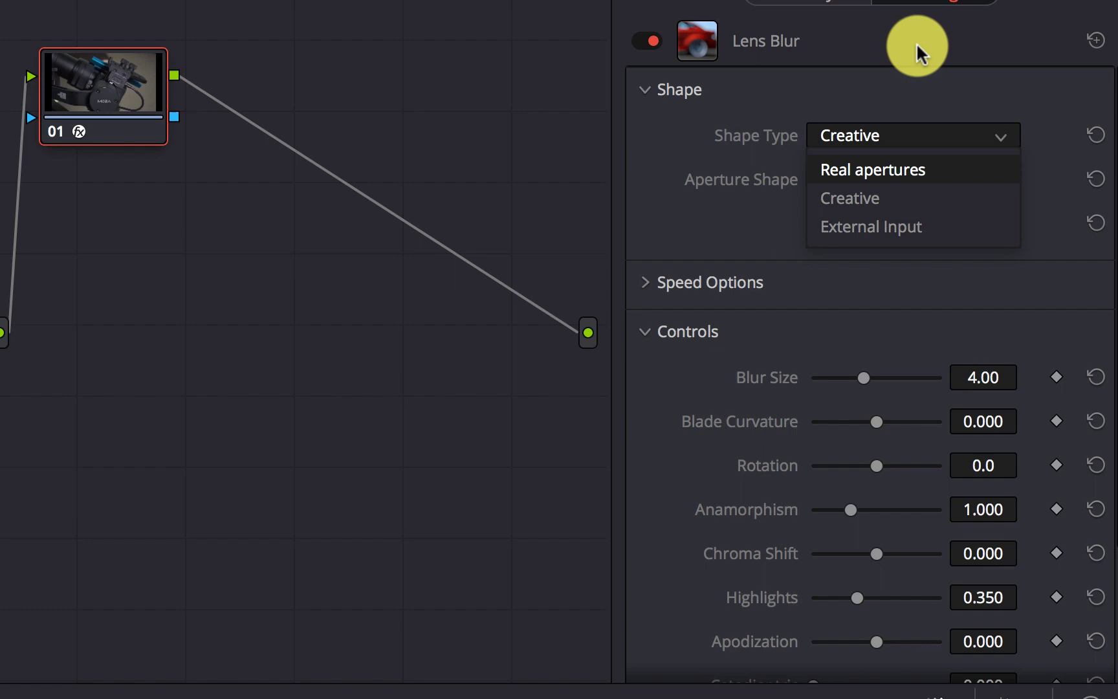
click(956, 93)
click(918, 180)
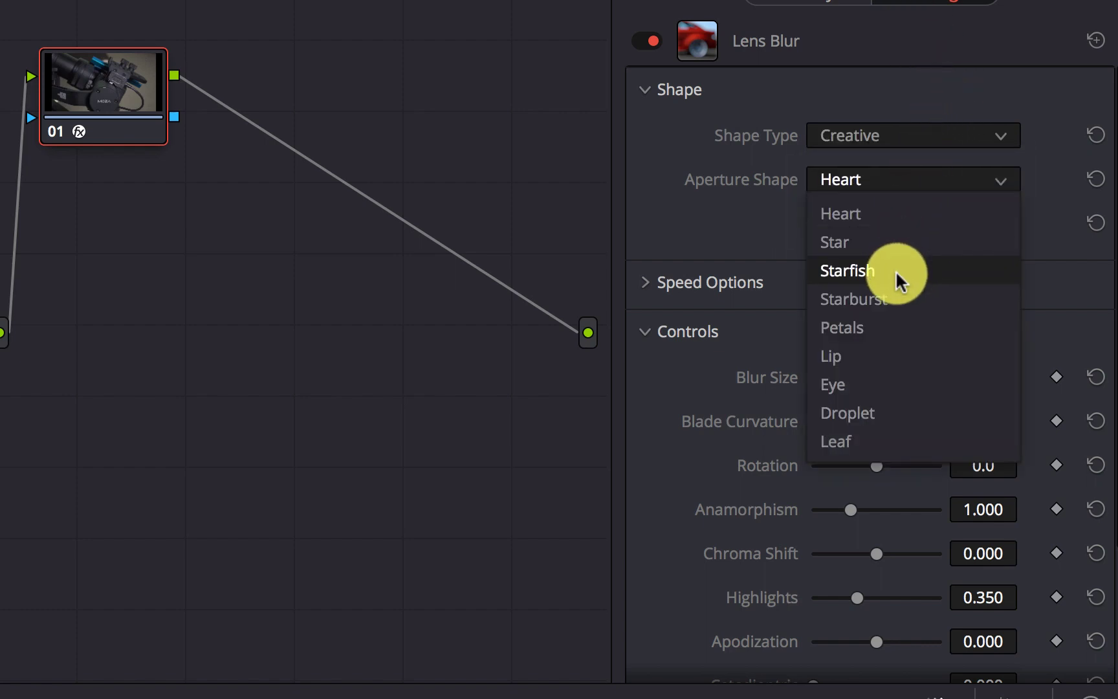
click(900, 132)
Step: Switch the shape type back to Real apertures and change the aperture from Hexagon to Octagon
click(899, 141)
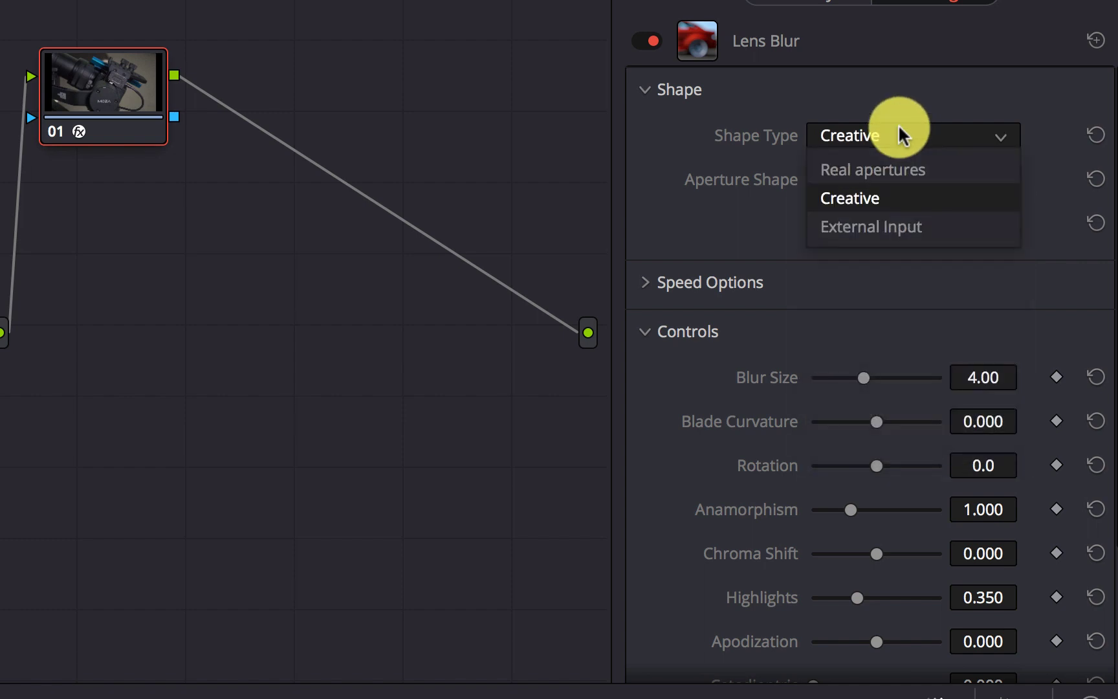
click(894, 171)
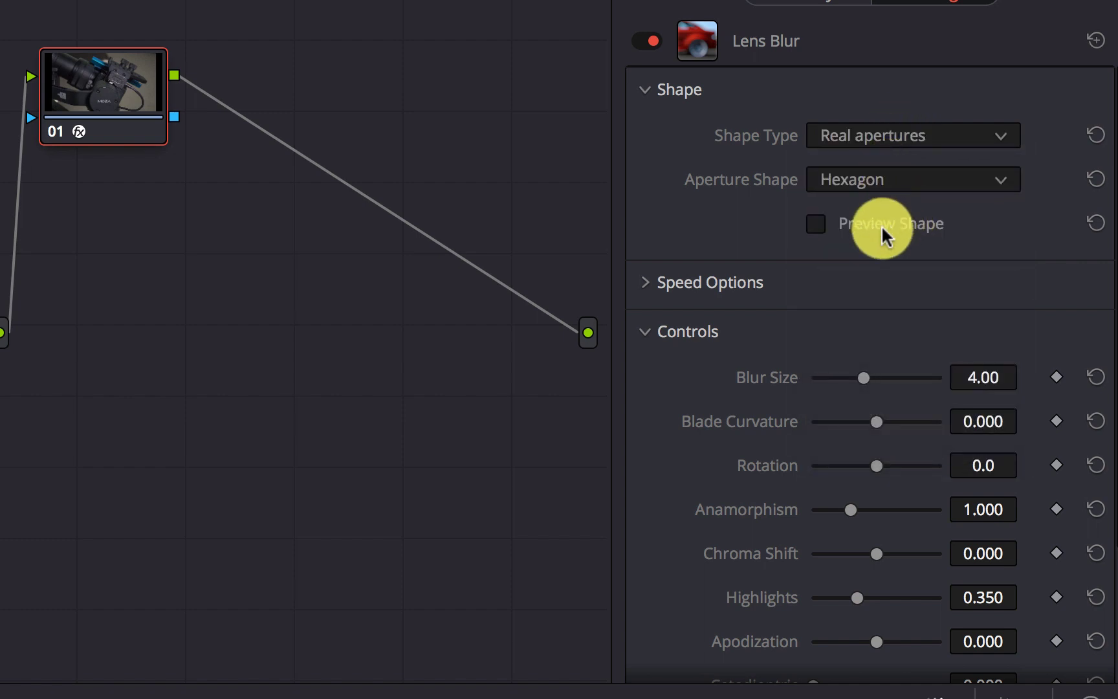
click(888, 189)
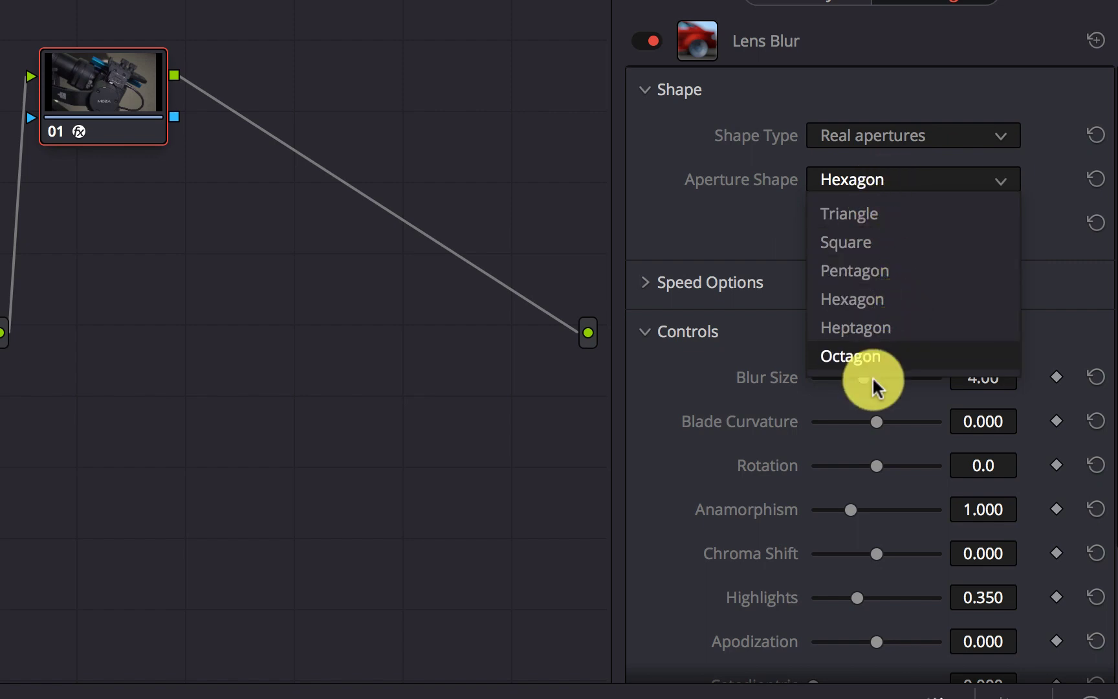
click(883, 354)
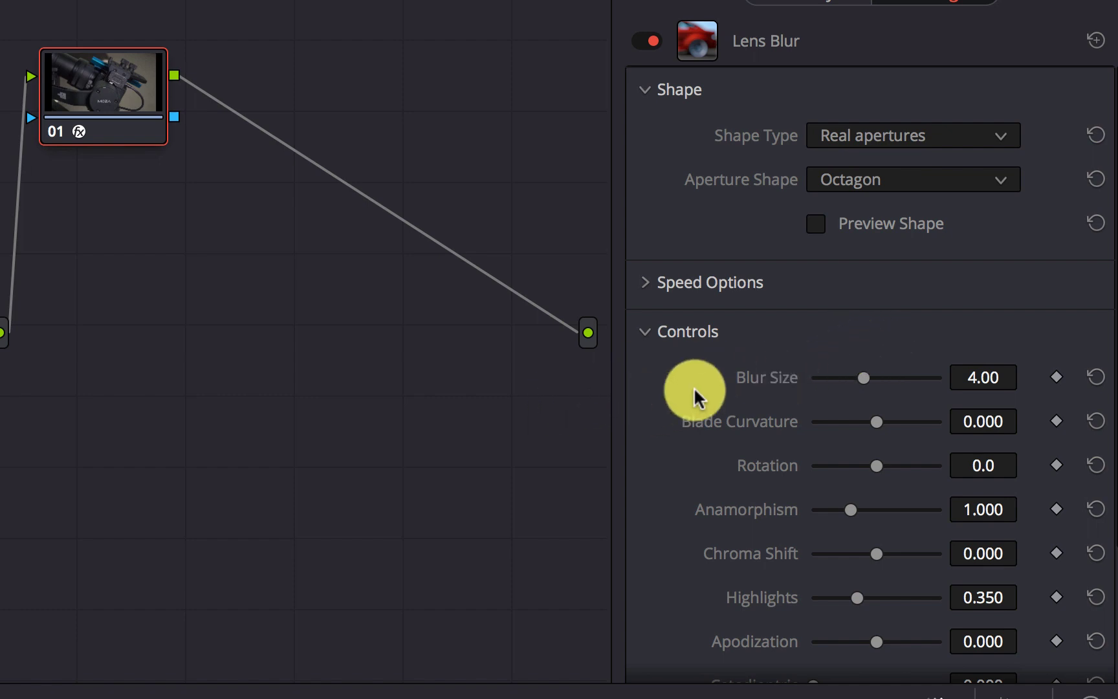
scroll(695, 395, down, 1)
scroll(695, 395, down, 5)
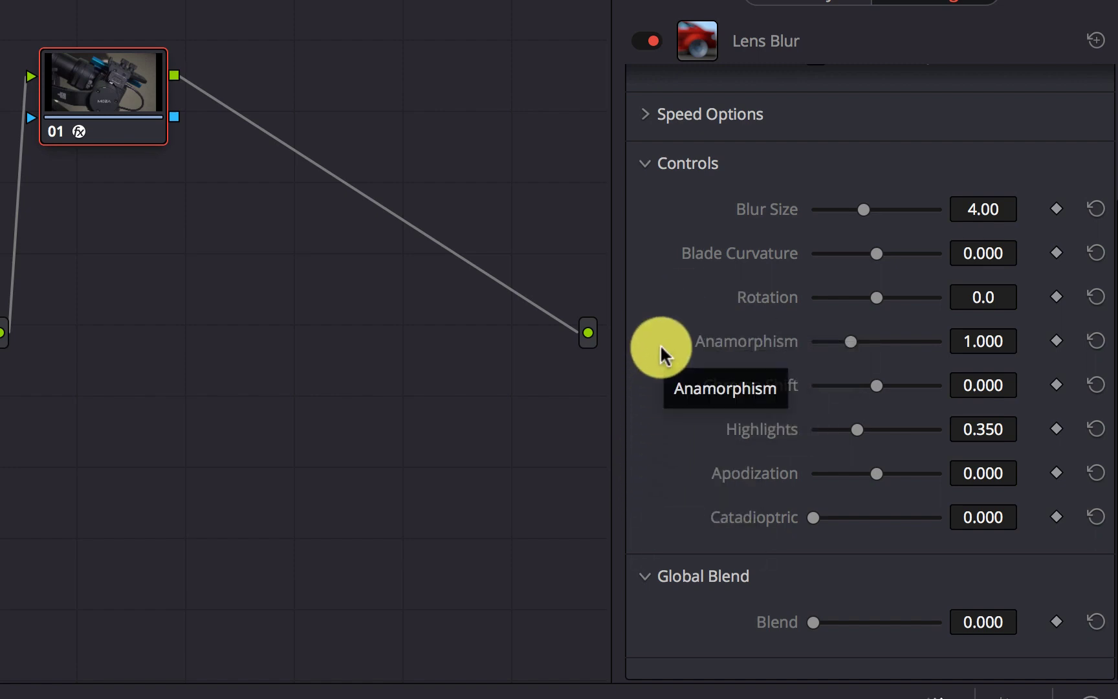
scroll(661, 355, up, 1)
scroll(661, 354, up, 5)
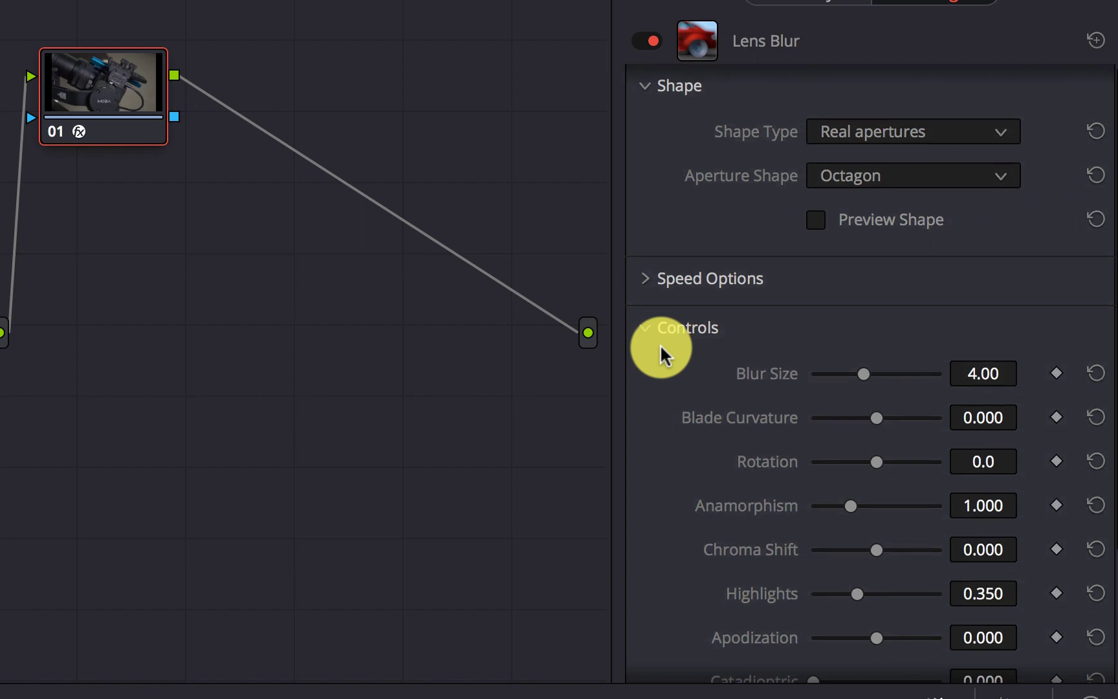
click(648, 285)
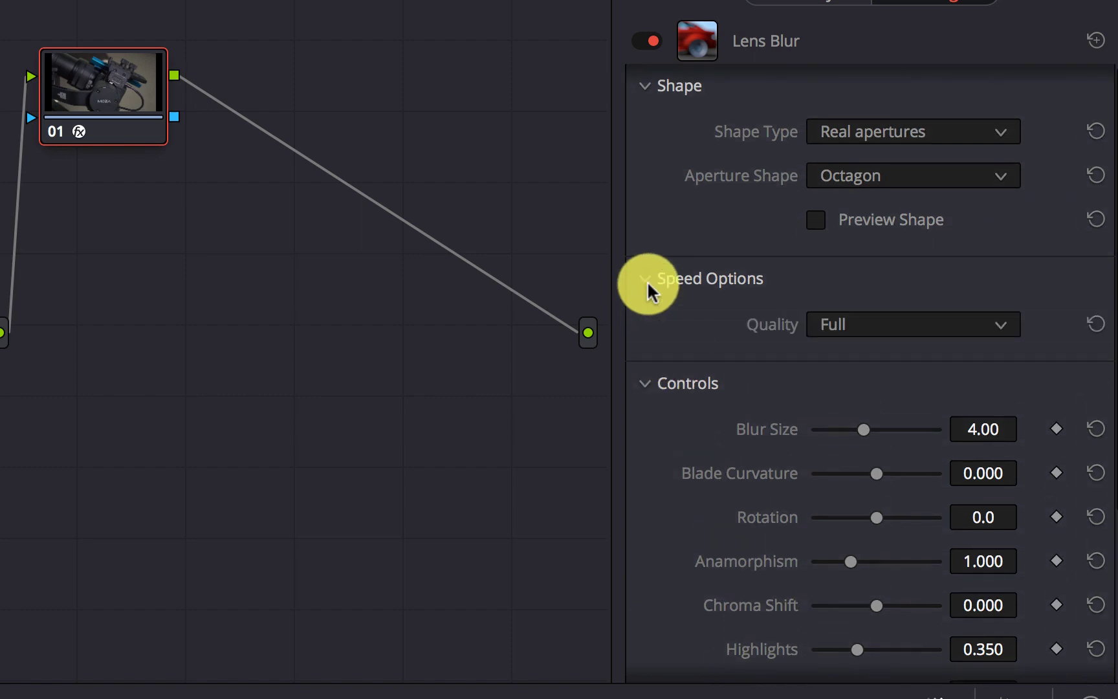
click(867, 322)
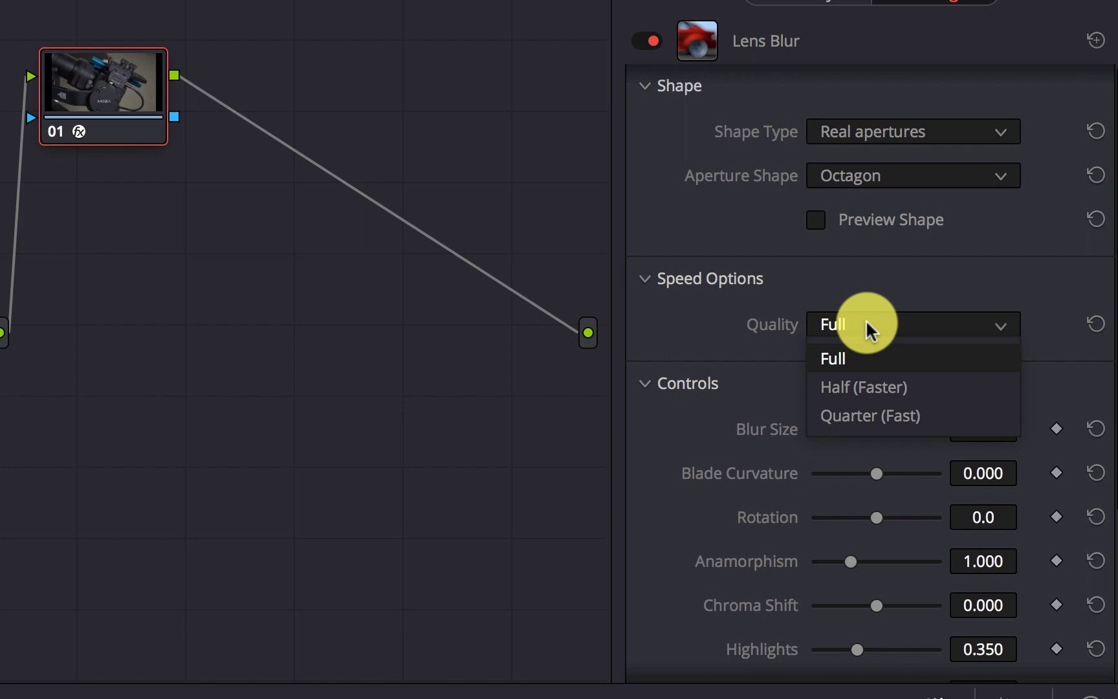
click(813, 283)
click(645, 283)
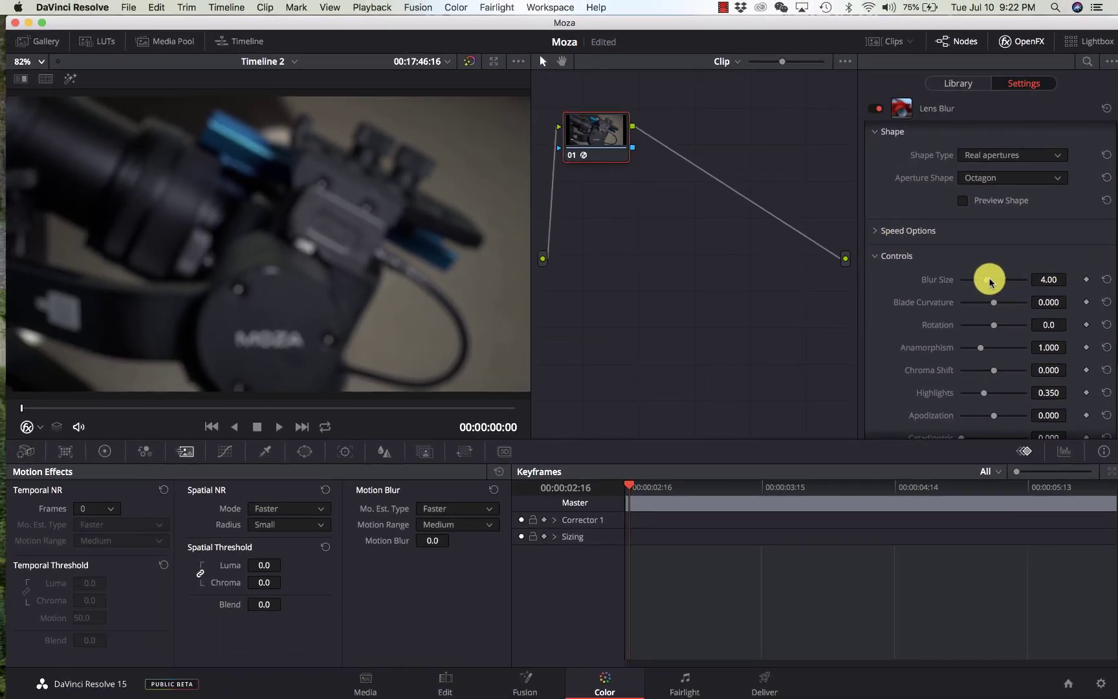
Step: Set Lens Blur's Blur Size to 6.12 and add a keyframe at the clip's first frame
drag(988, 282, 1002, 284)
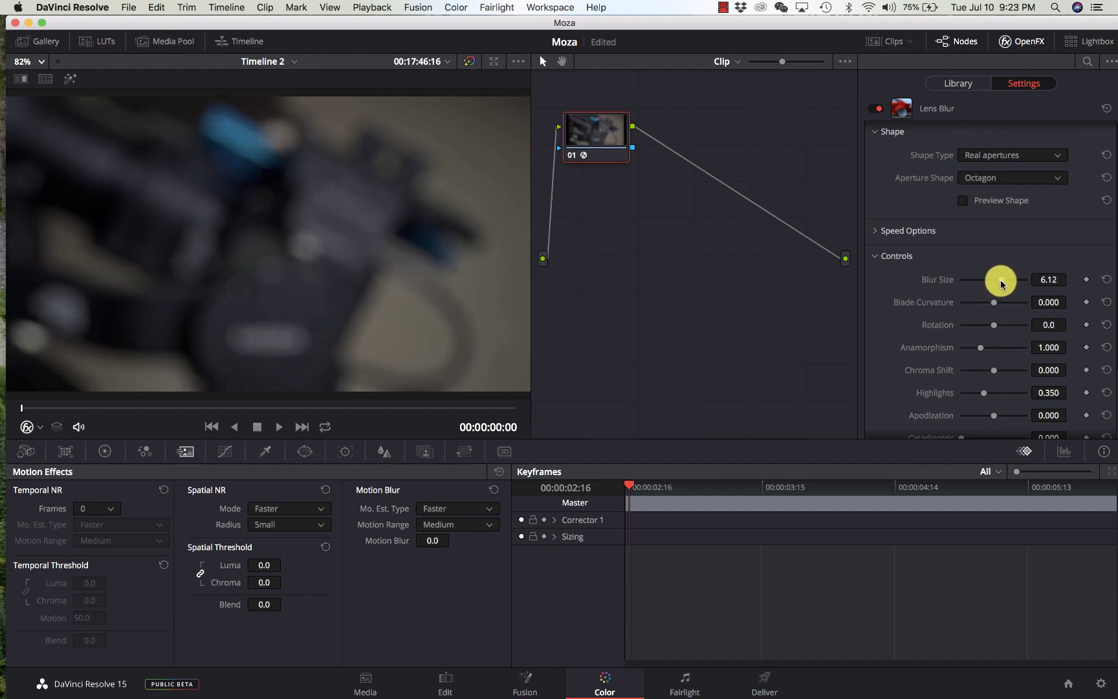
click(1087, 281)
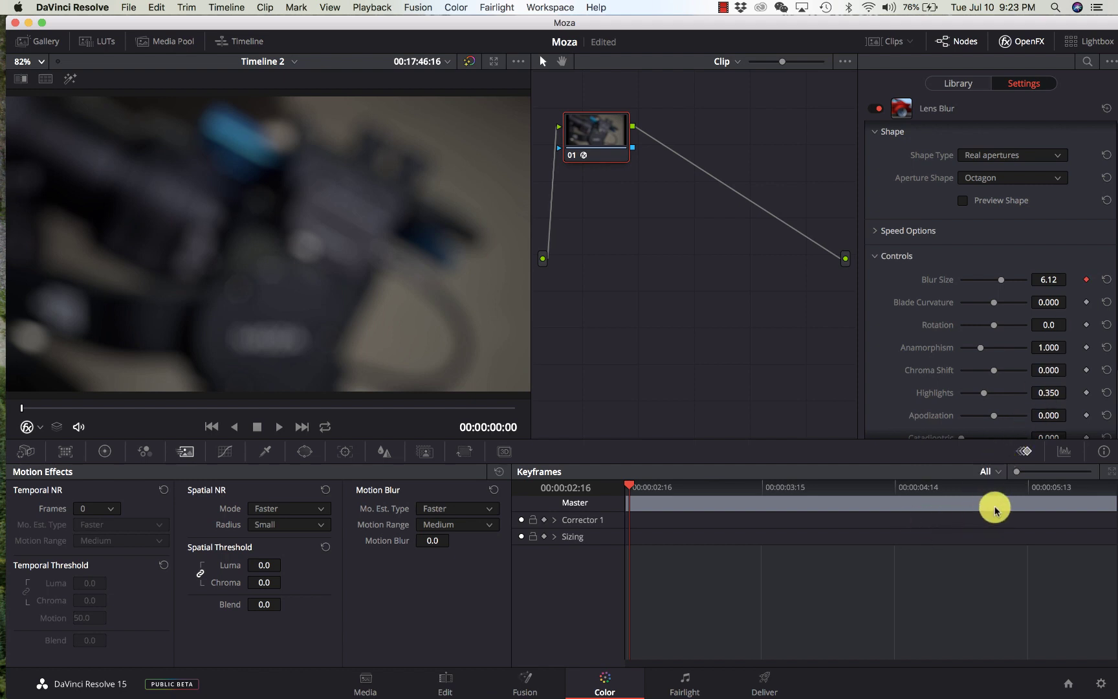
Step: Add a Blur Size keyframe of 0 at 00:00:02:14, then return to the first frame
drag(1034, 487, 991, 487)
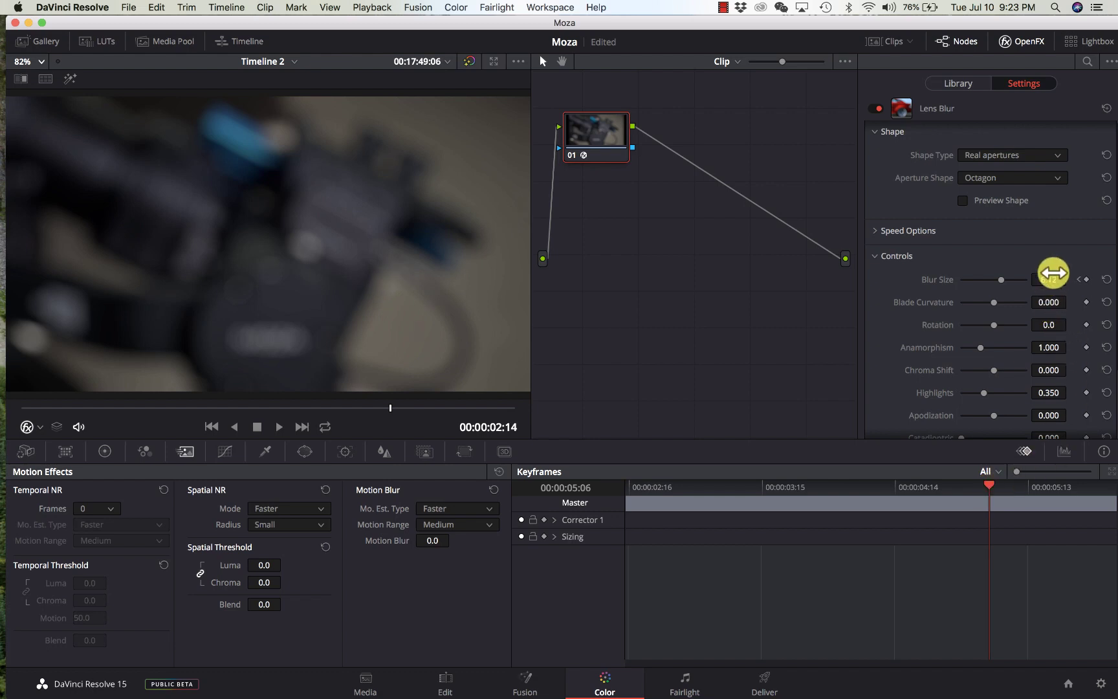
click(1049, 280)
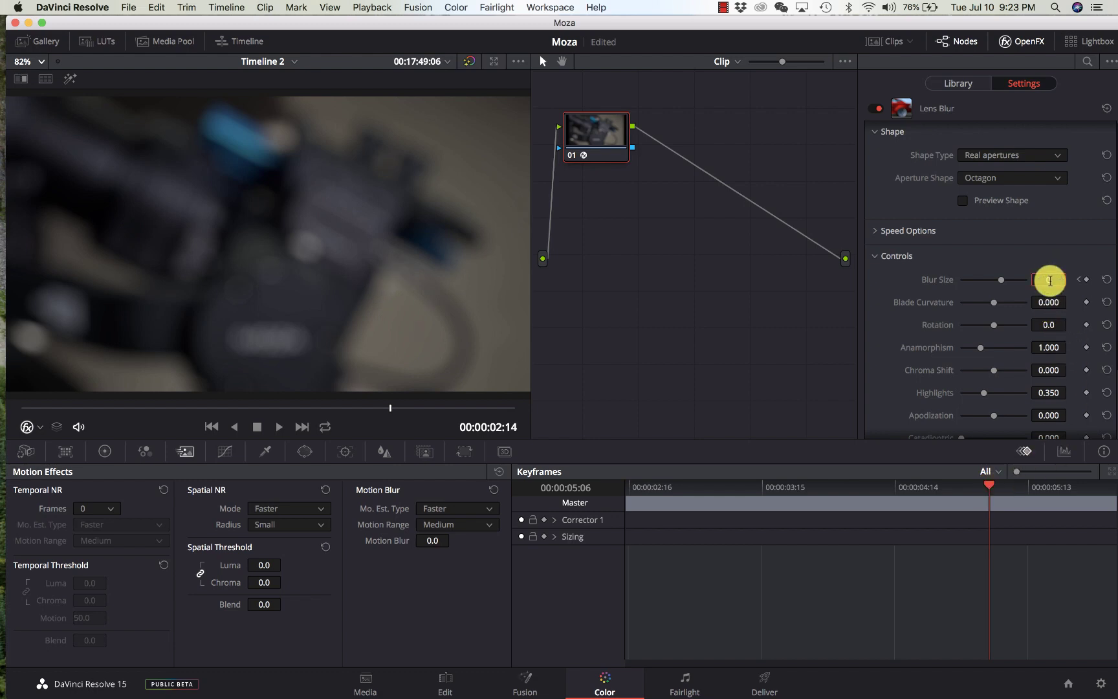
text(0)
key(Return)
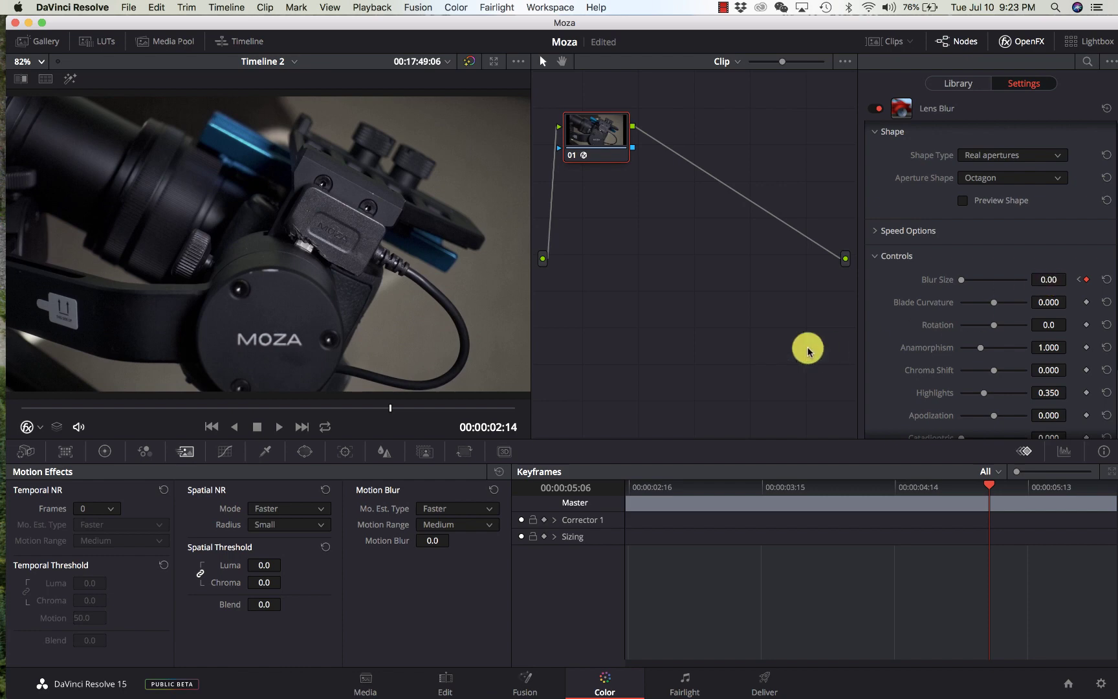
click(641, 487)
drag(641, 486, 613, 486)
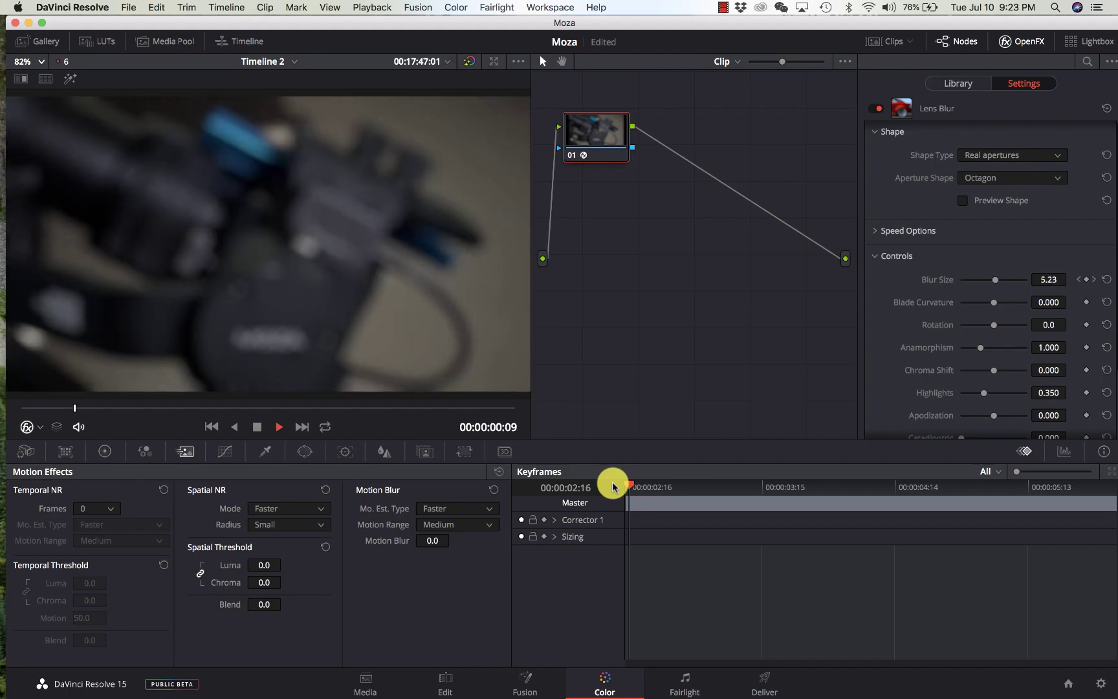
Step: Return to the Edit page and rewind the timeline playhead to the clip's start
click(445, 687)
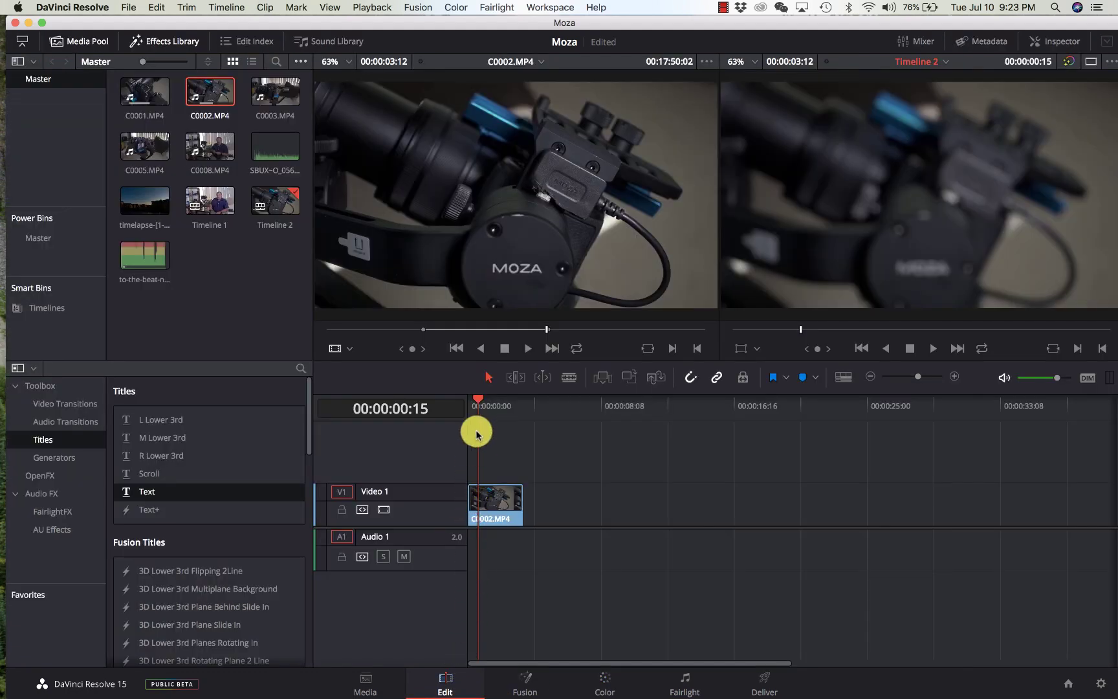
drag(479, 400, 466, 402)
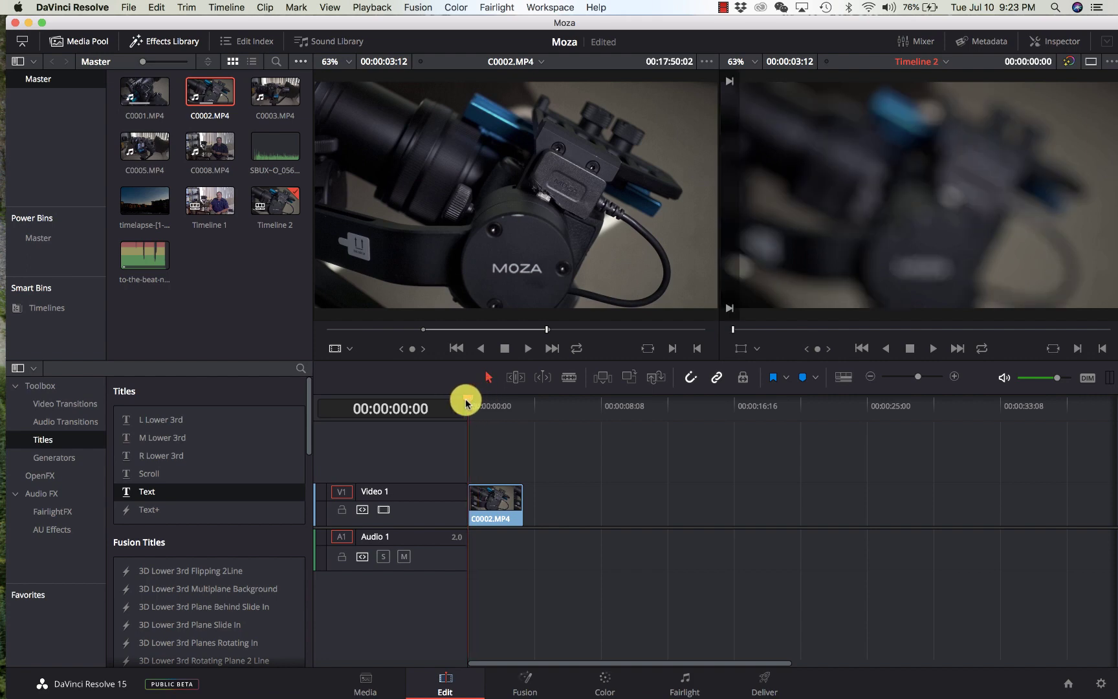